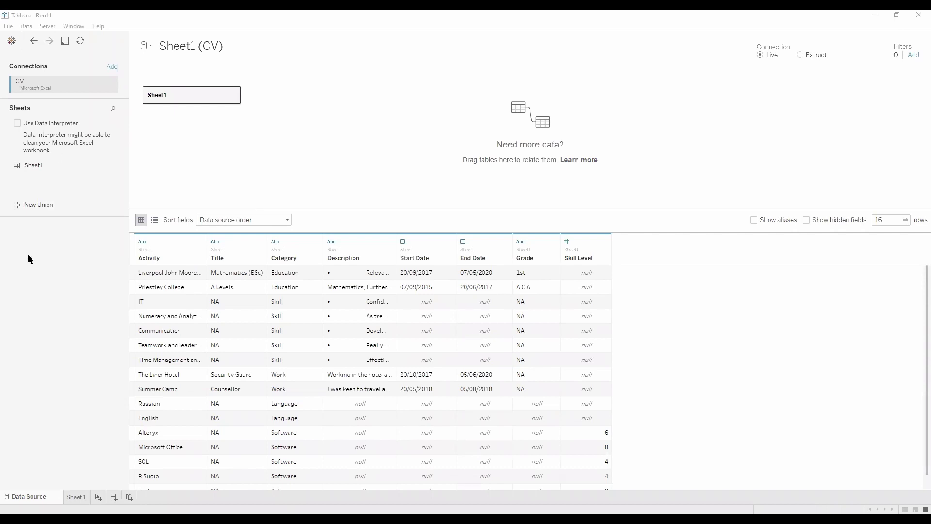
Leave the Data Source page for the blank Sheet 1 worksheet.
click(76, 497)
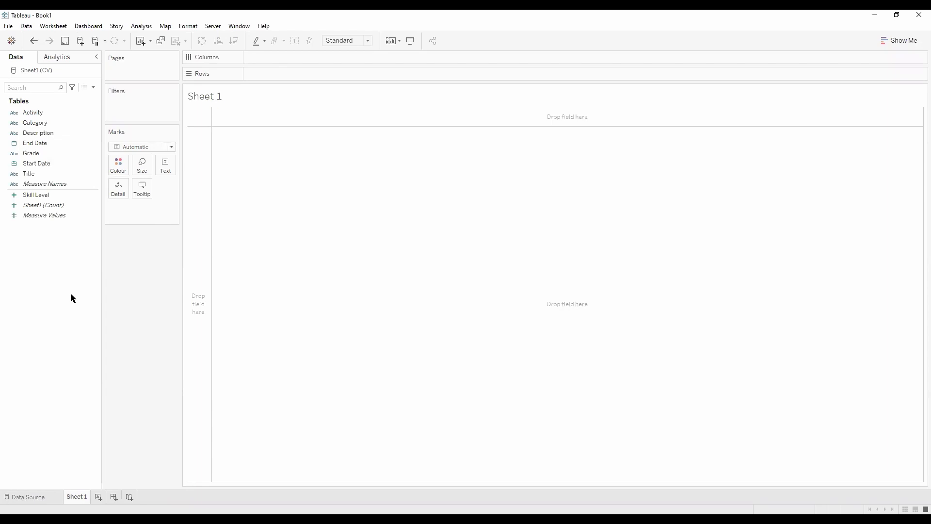
Place continuous MONTH(Start Date) on Columns, giving an August 2015 to May 2018 timeline.
click(54, 165)
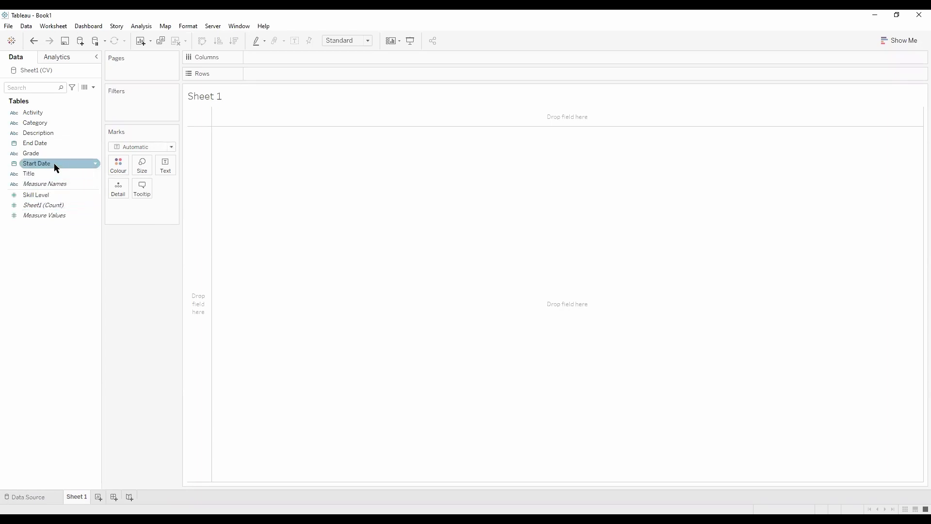
click(54, 165)
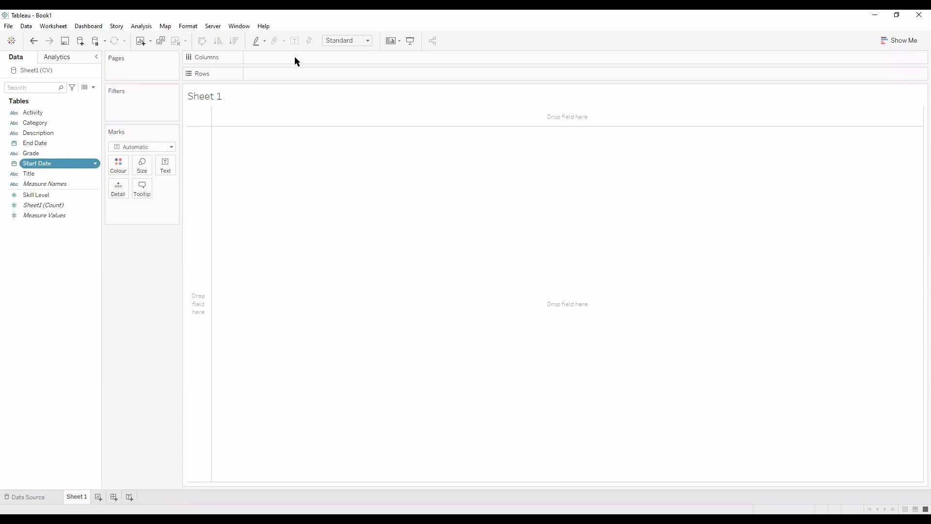
drag(295, 57, 228, 65)
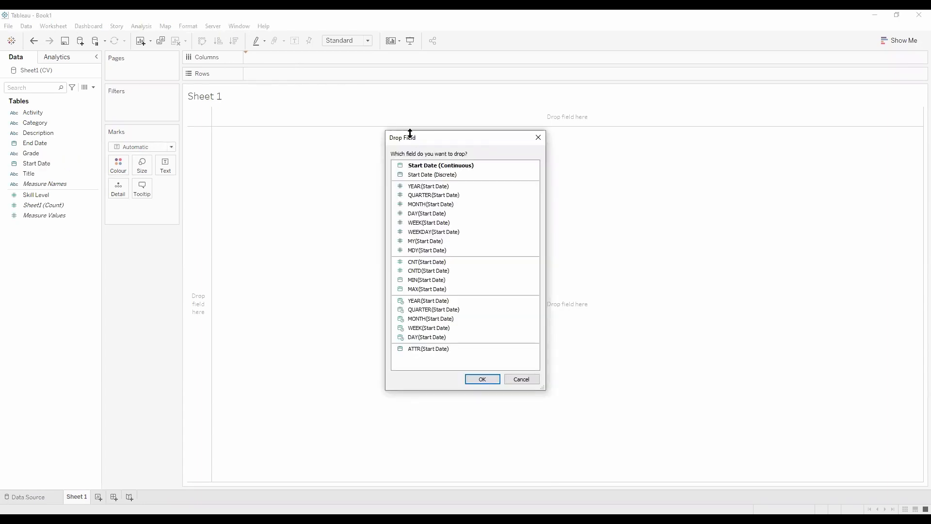
click(430, 320)
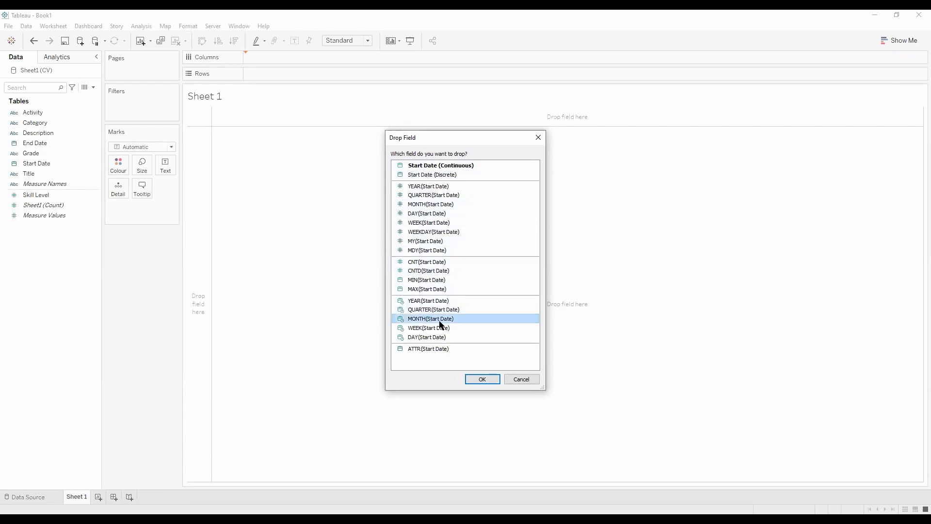
click(488, 380)
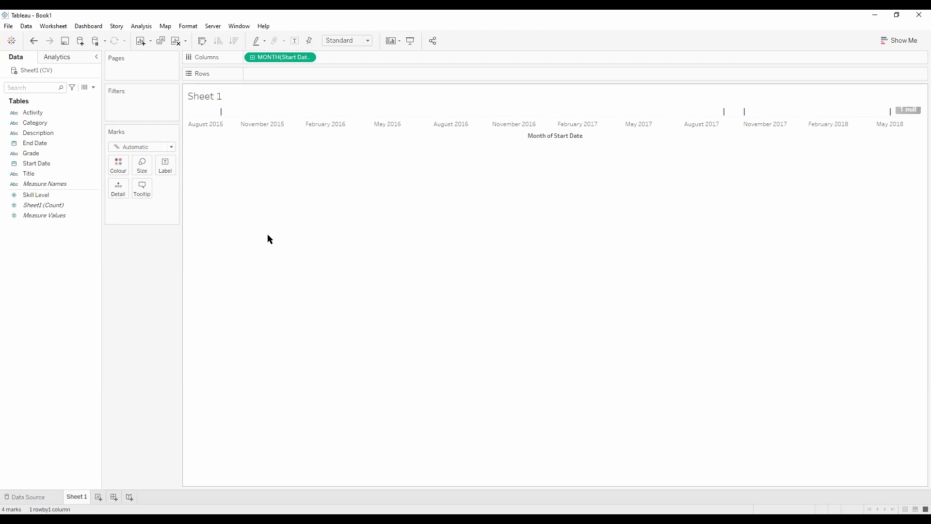
Put the Activity field on Rows so each activity gets its own row.
drag(49, 113, 57, 119)
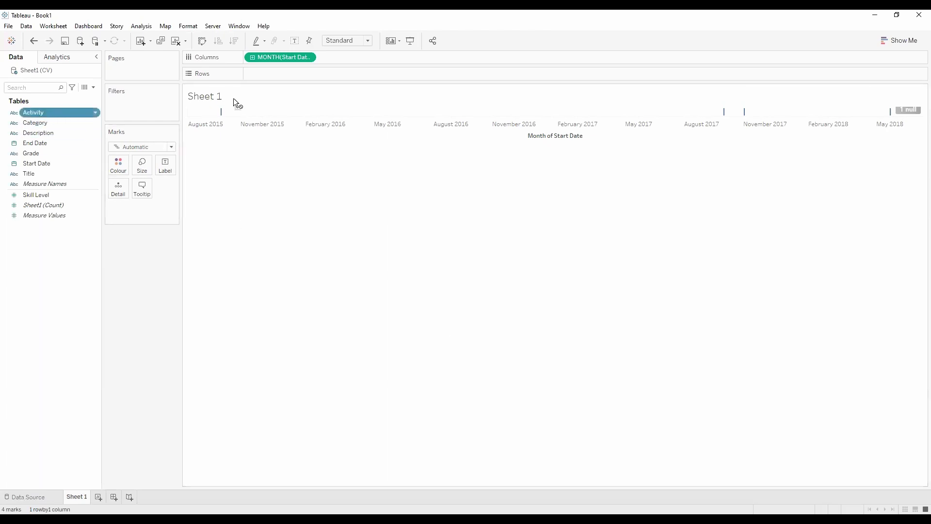
drag(285, 90, 286, 83)
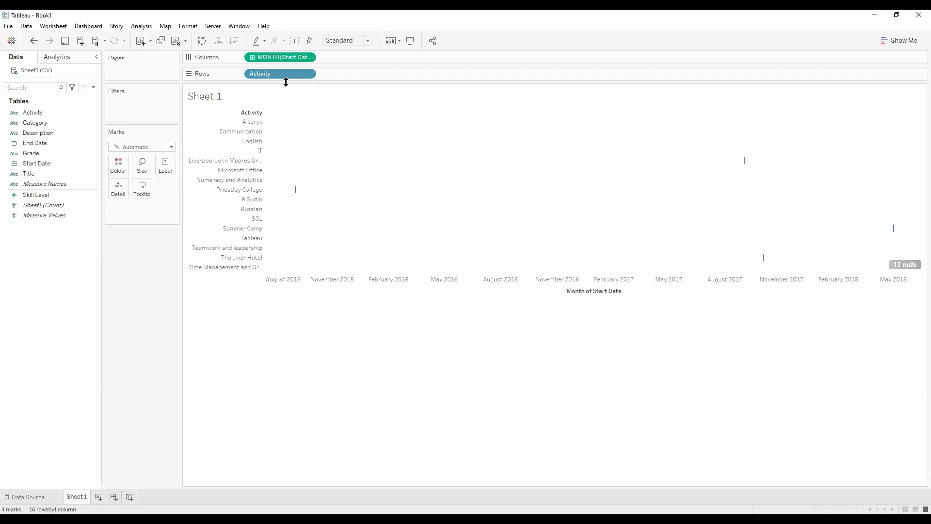
Filter Category to Education and Work only, and set the view fit to Entire View.
click(25, 124)
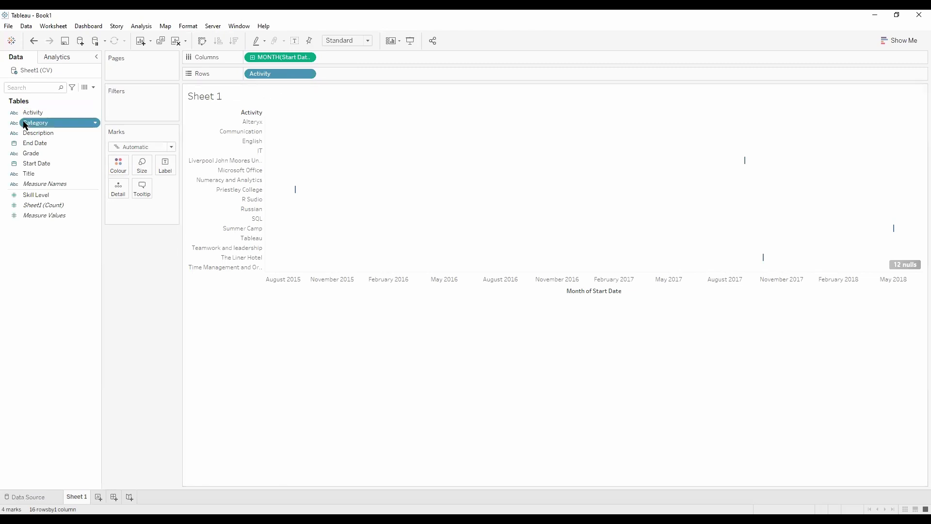
drag(25, 124, 112, 101)
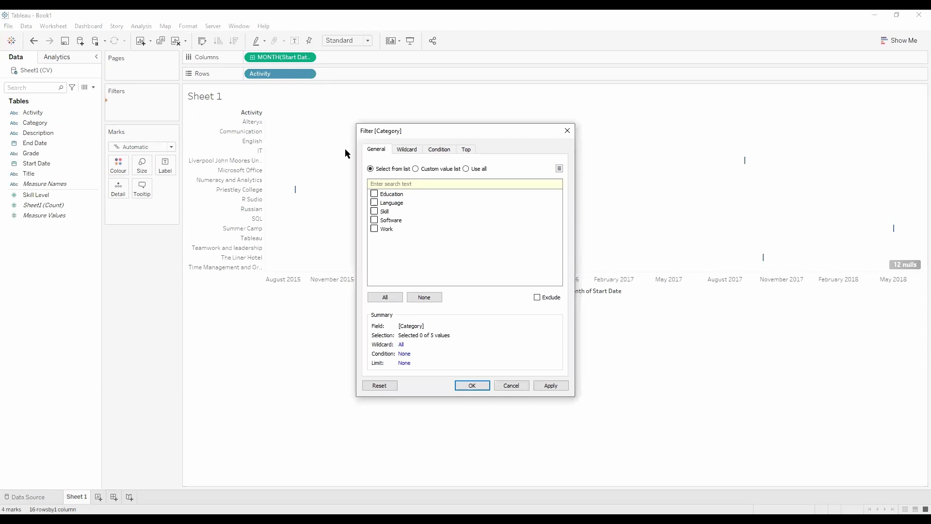
click(374, 194)
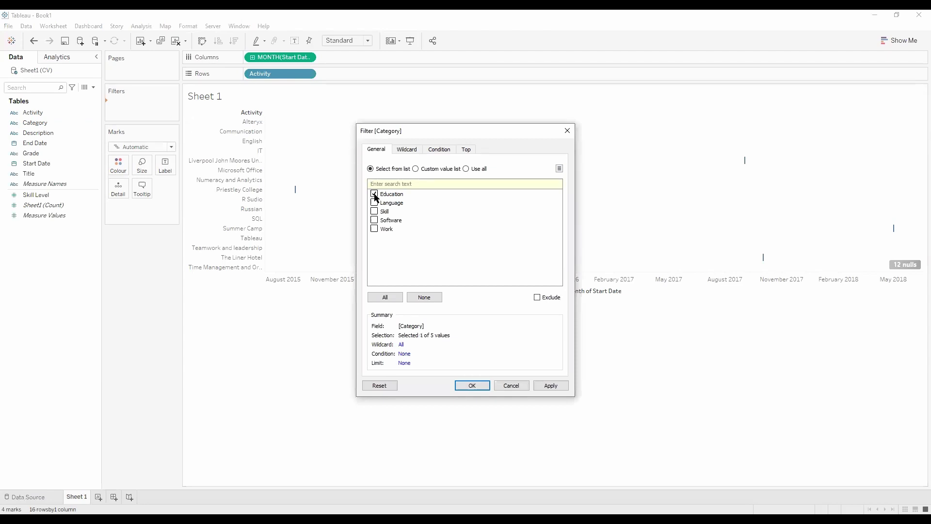
click(375, 229)
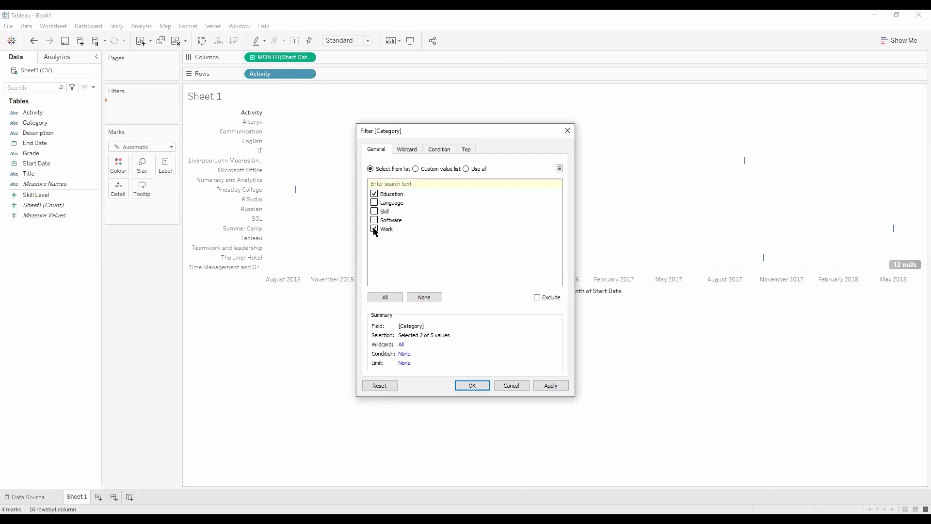
click(466, 386)
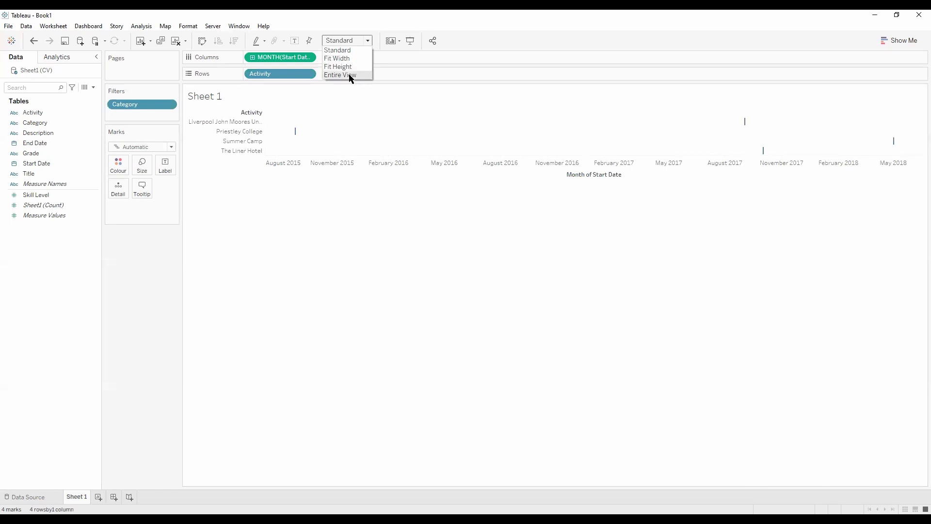
click(351, 75)
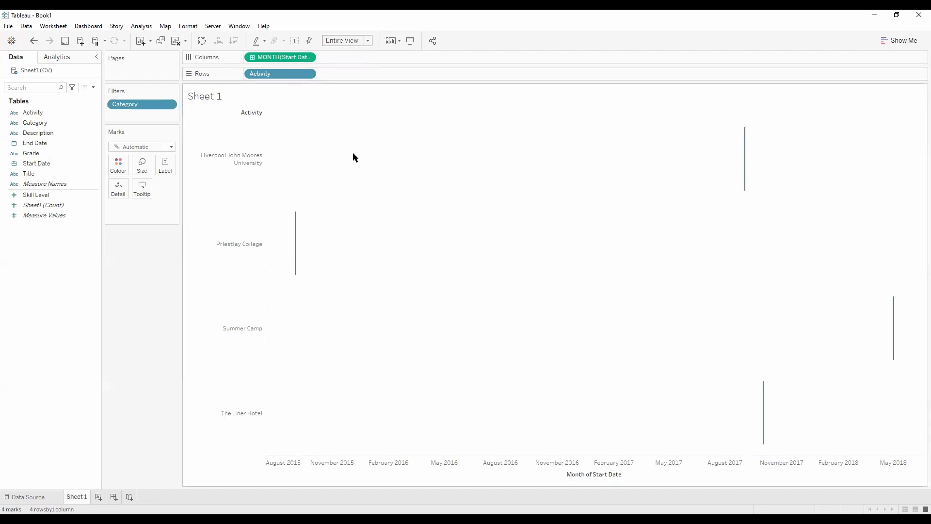
mouse_move(296, 237)
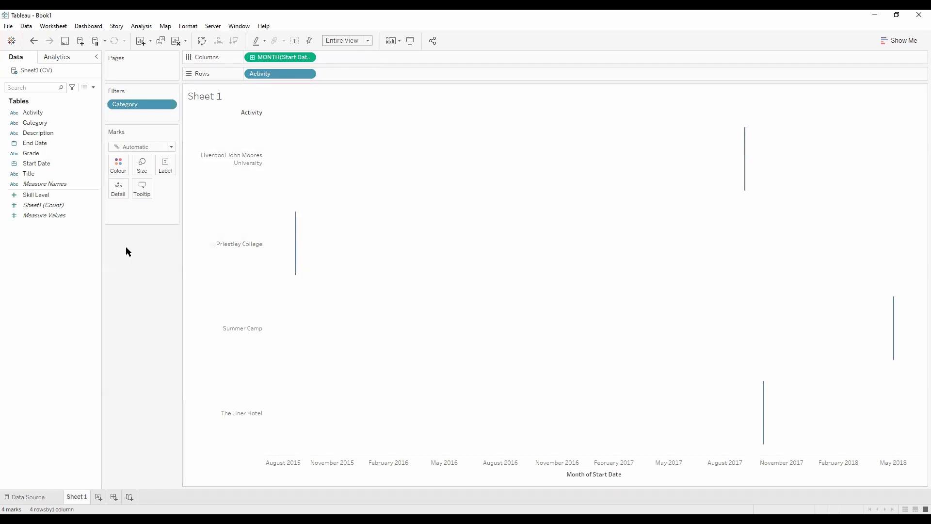
Create a new calculated field named 'Duration of the activity'.
right_click(36, 241)
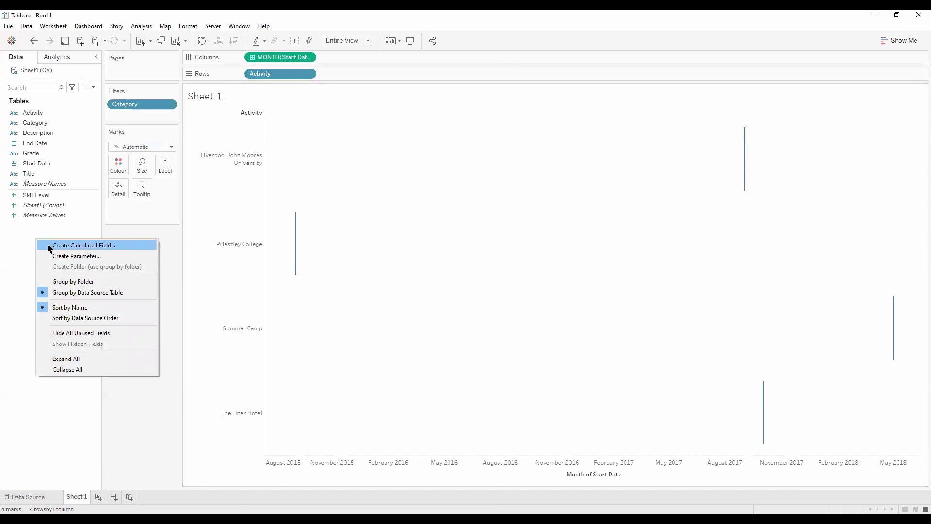
click(47, 244)
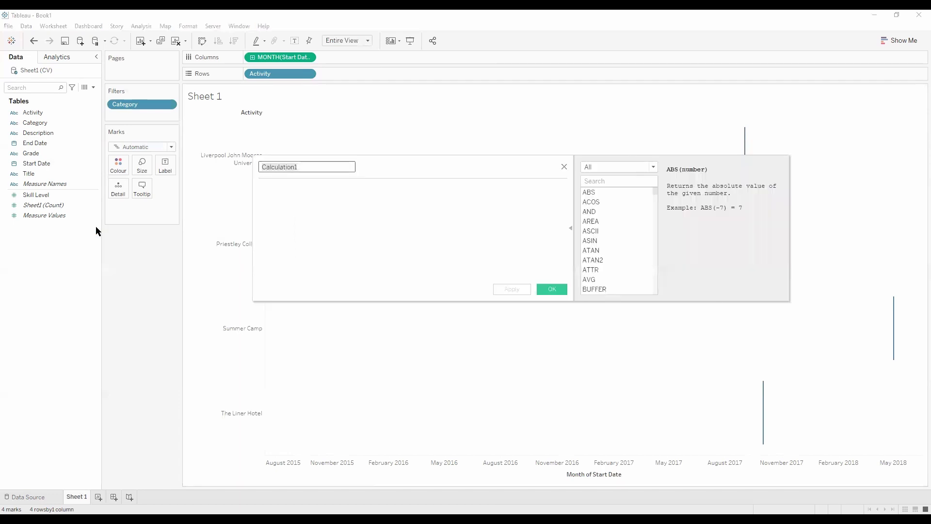
key(BackSpace)
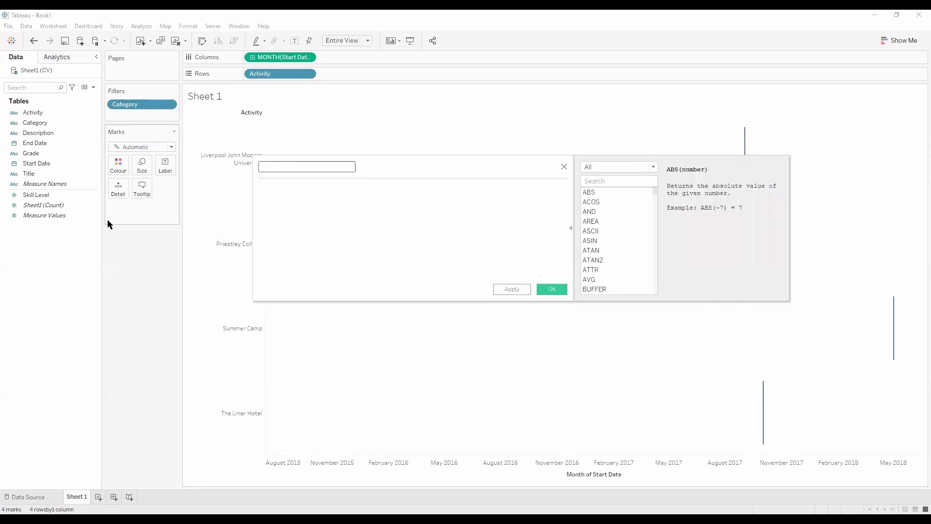
text(Duration of the activity)
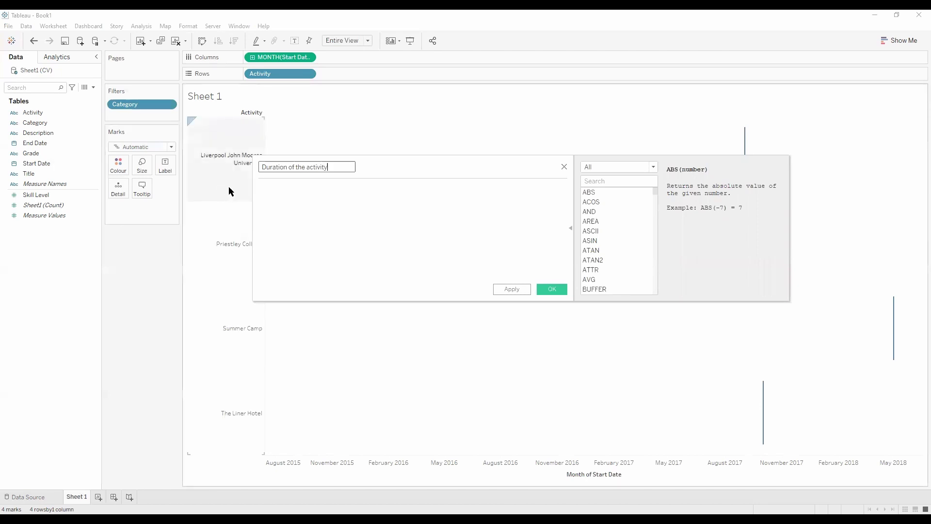
Enter the formula DATEDIFF('day', [Start Date], [End Date]) and save the calculation.
click(263, 187)
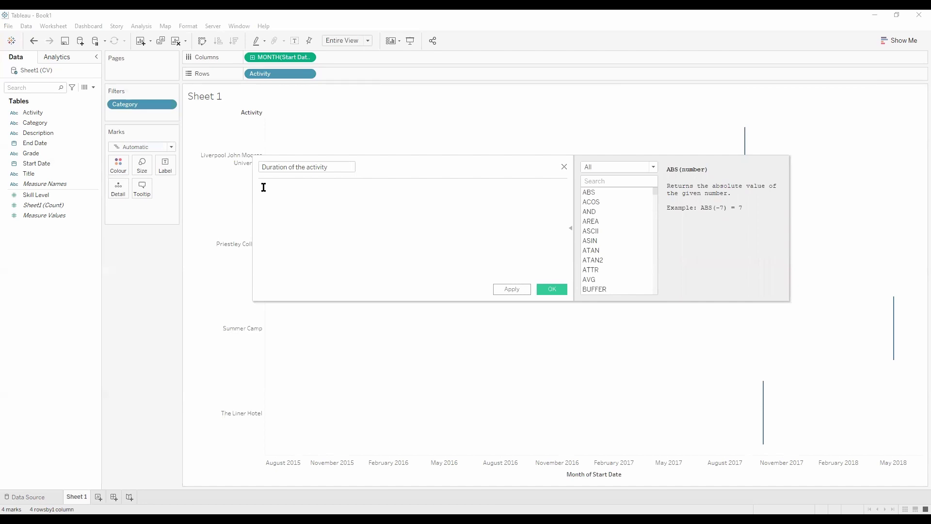
text(date)
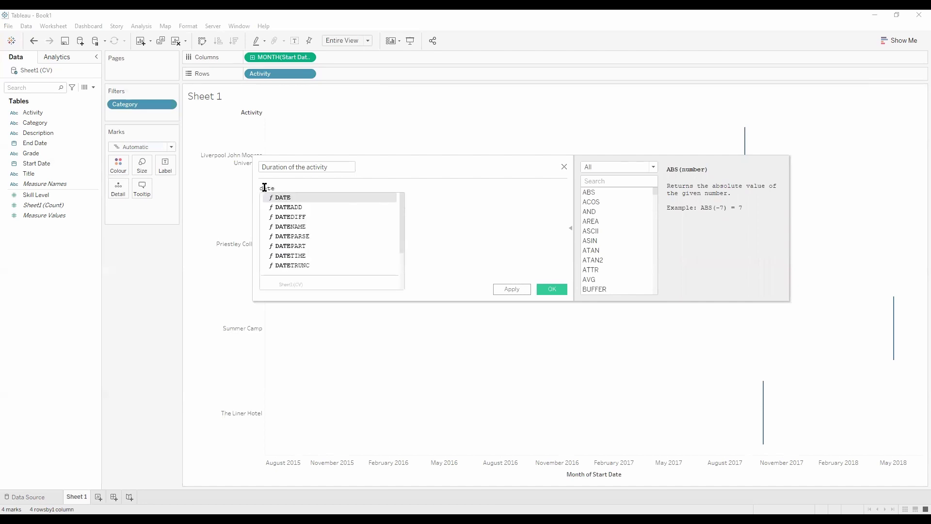
click(292, 216)
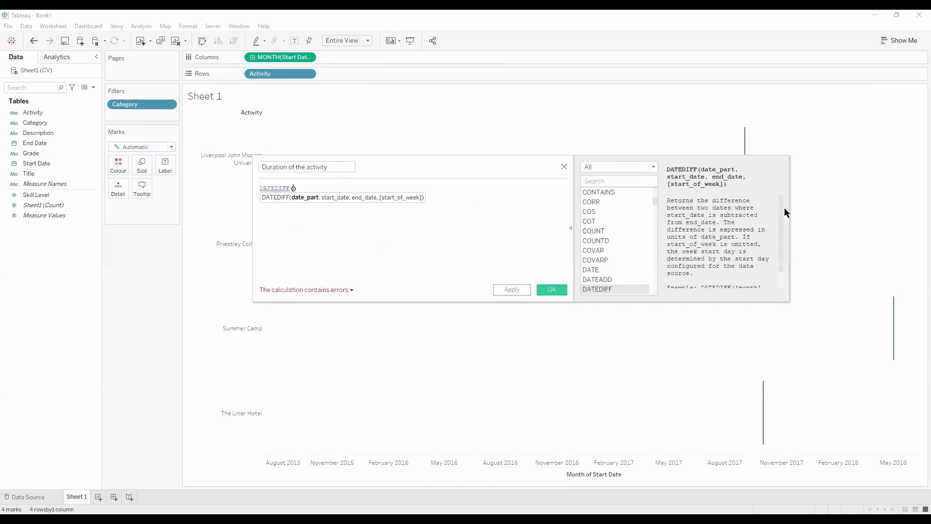
scroll(779, 207, down, 2)
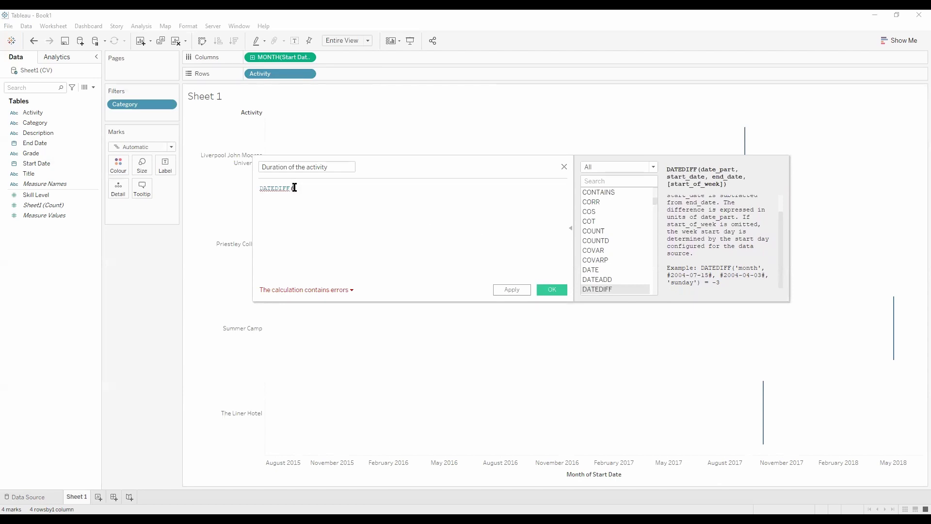
text('day)
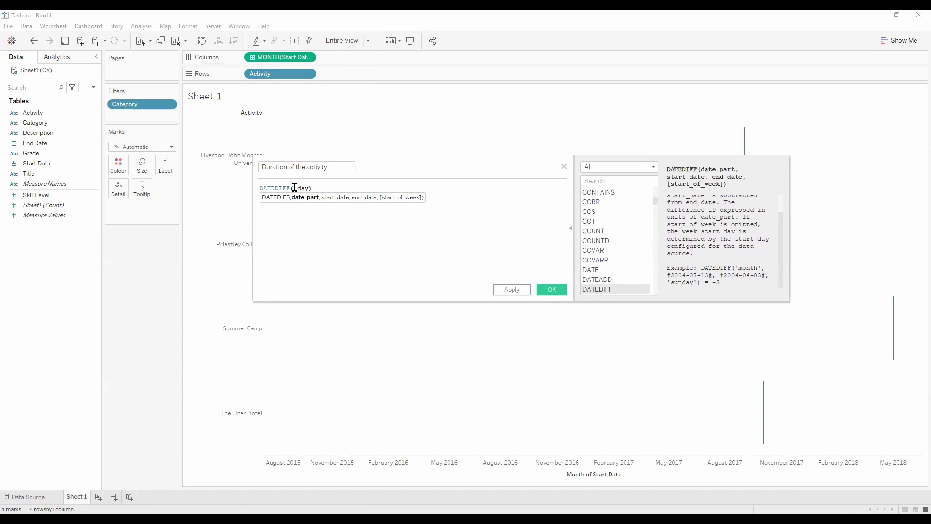
text(', )
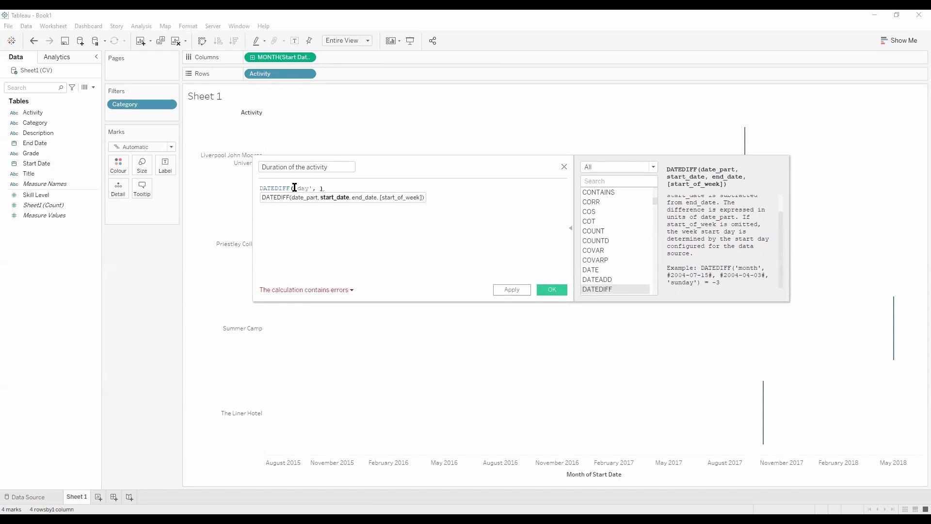
text(sta)
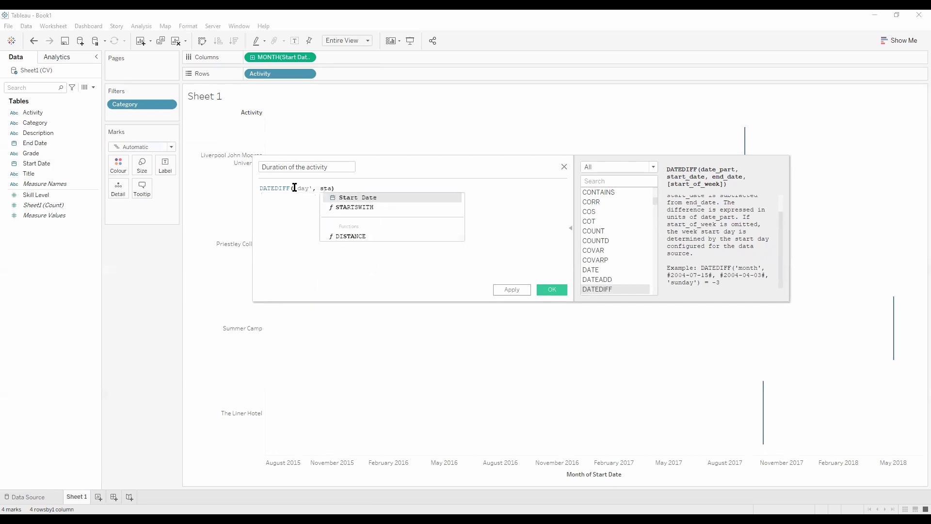
key(Return)
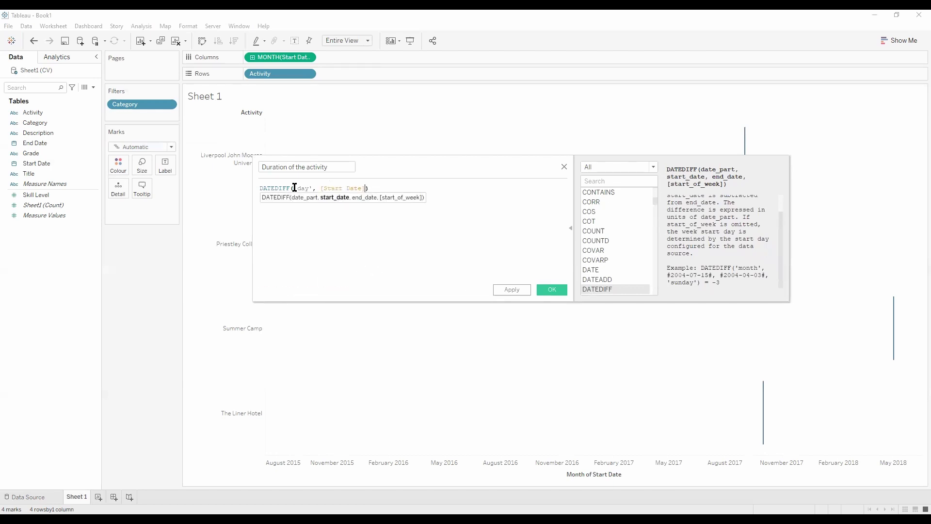
text(,end)
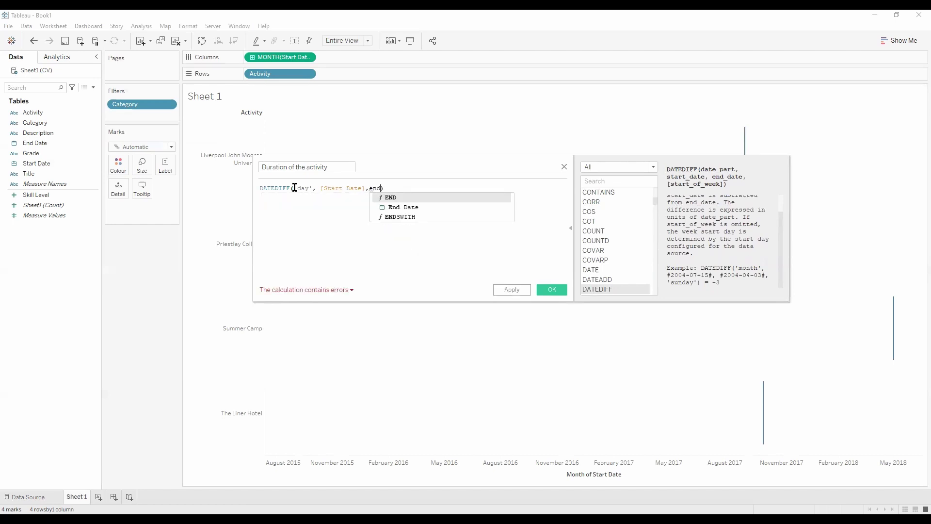
key(Down)
key(Return)
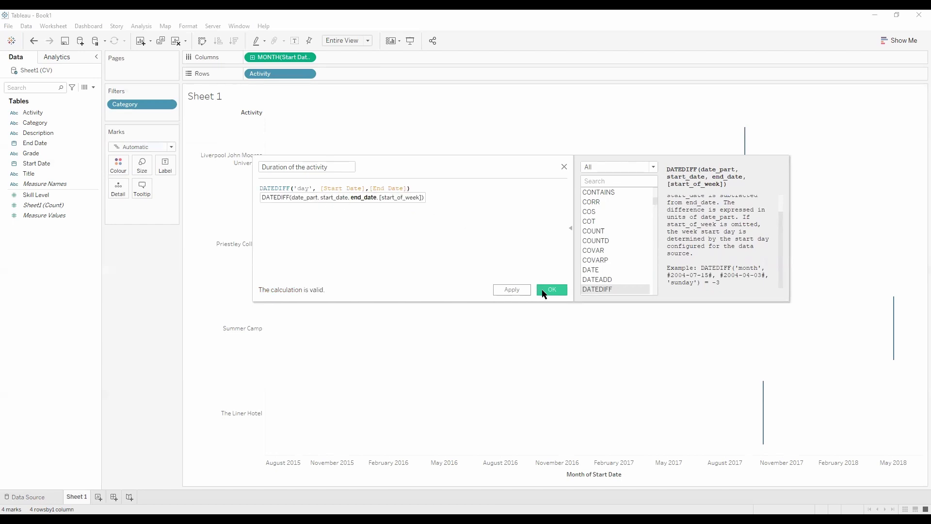
click(457, 199)
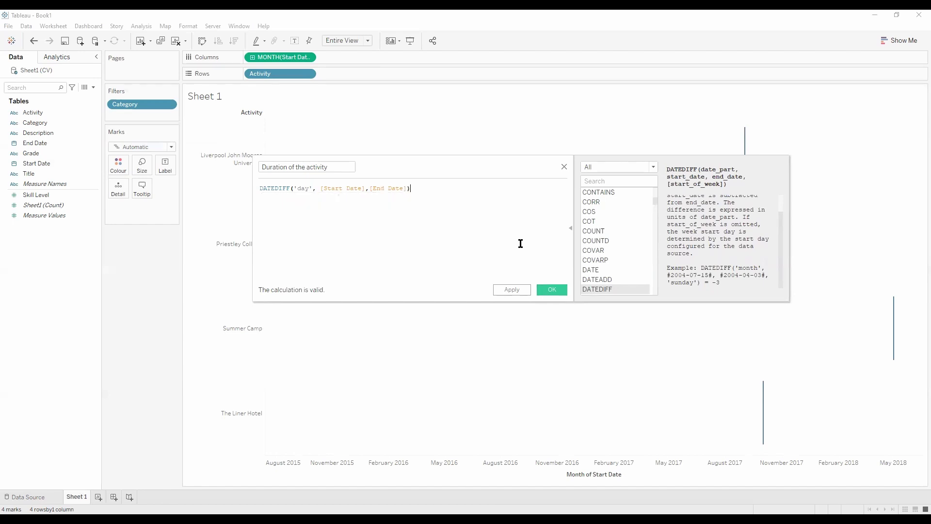
click(554, 289)
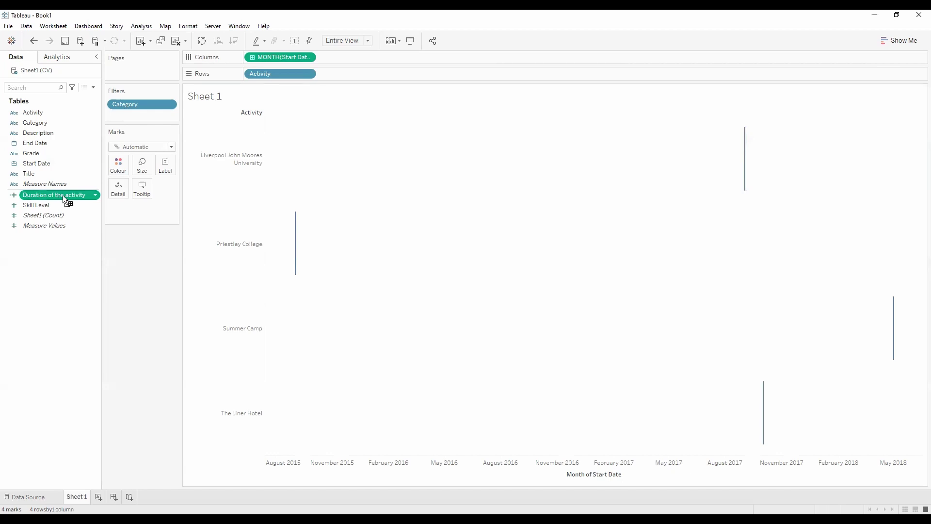
Size the marks by SUM(Duration of the activity) to turn them into Gantt bars.
drag(139, 172, 139, 173)
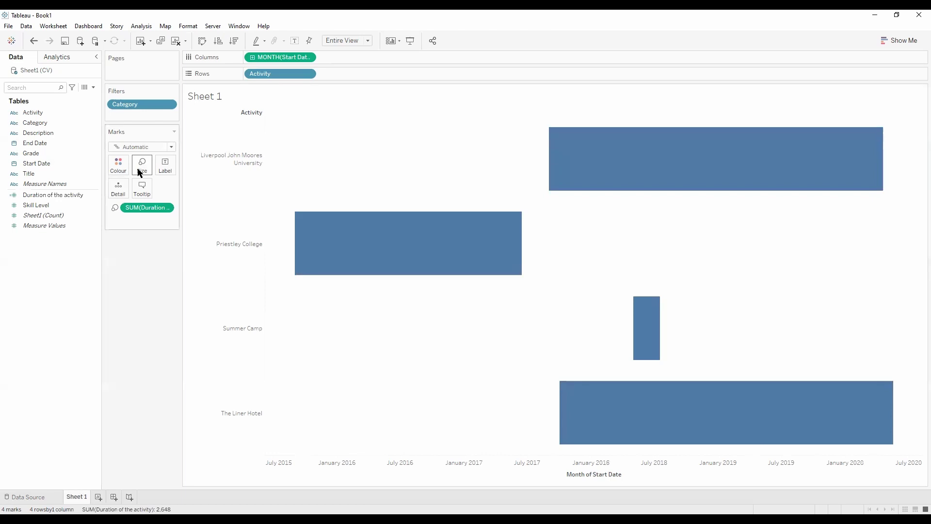
mouse_move(294, 217)
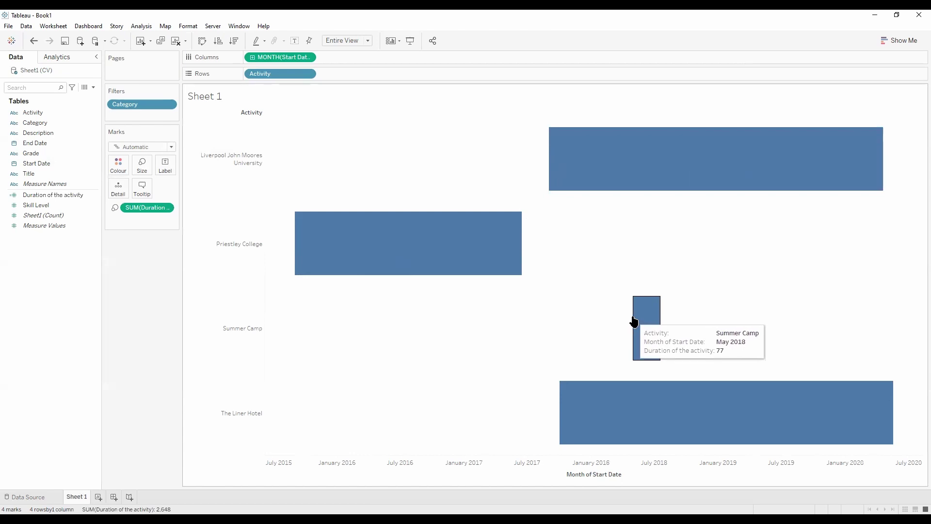
mouse_move(578, 389)
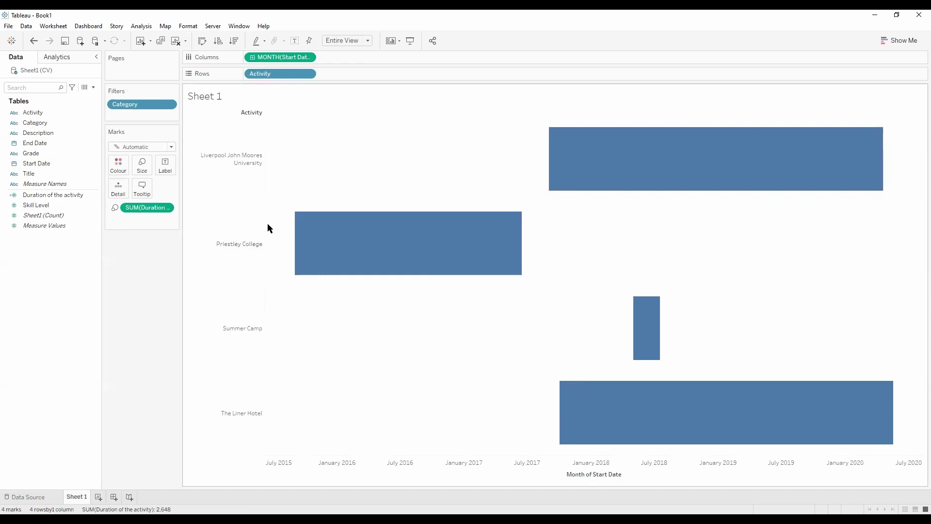
Turn off Show Header for the Activity rows and clear the bar selection.
mouse_move(332, 244)
right_click(243, 232)
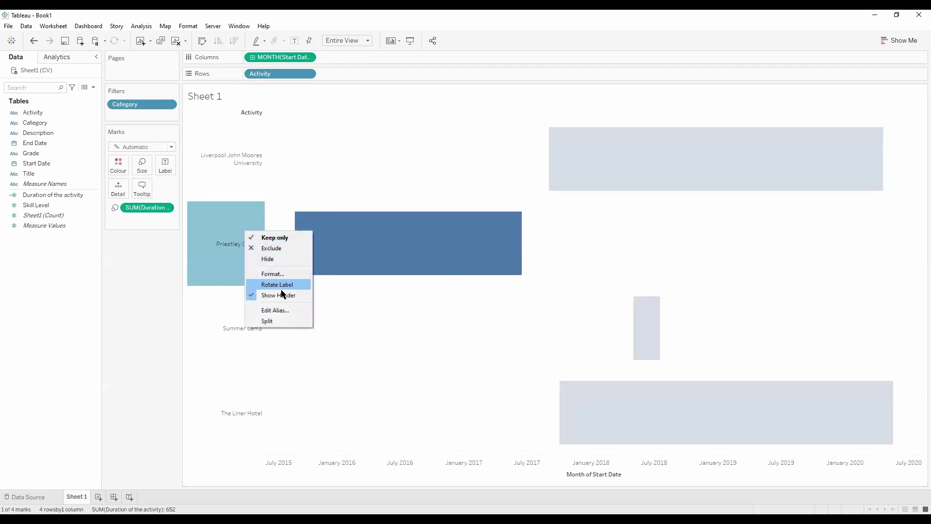
click(281, 295)
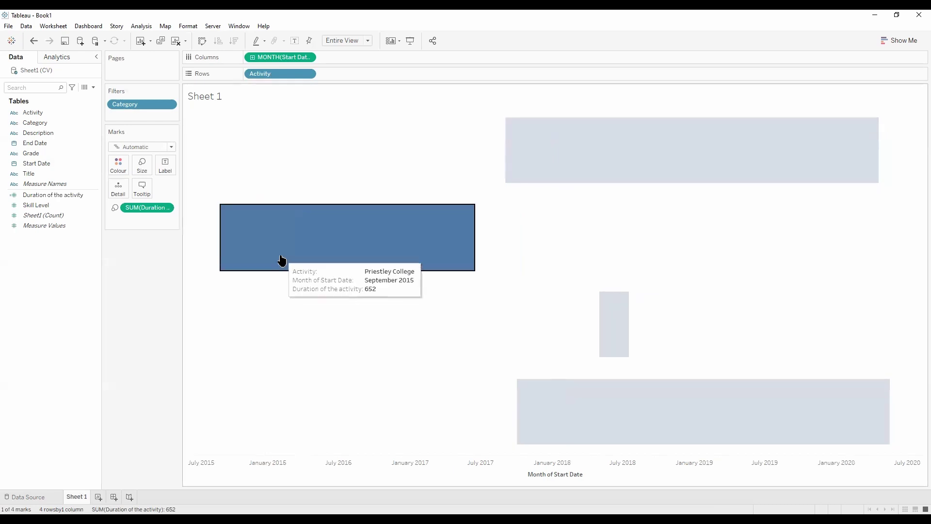
click(257, 238)
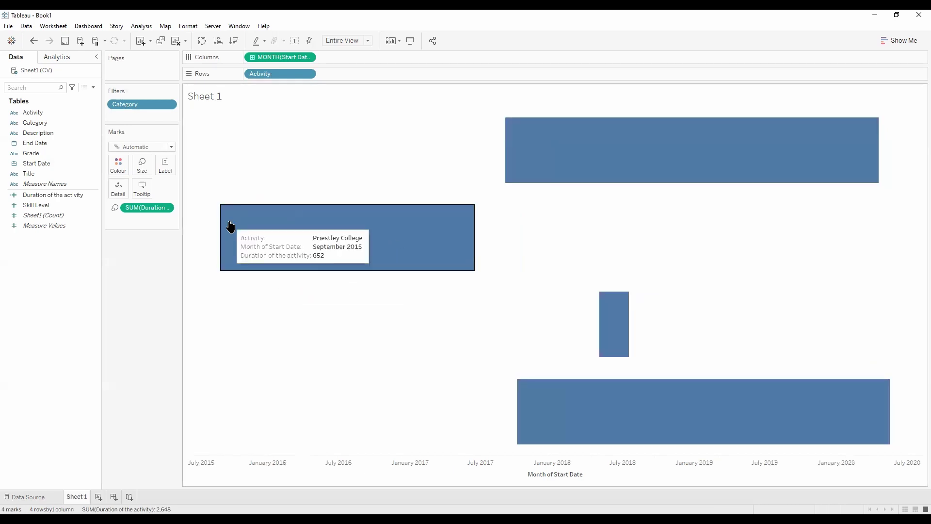
click(54, 112)
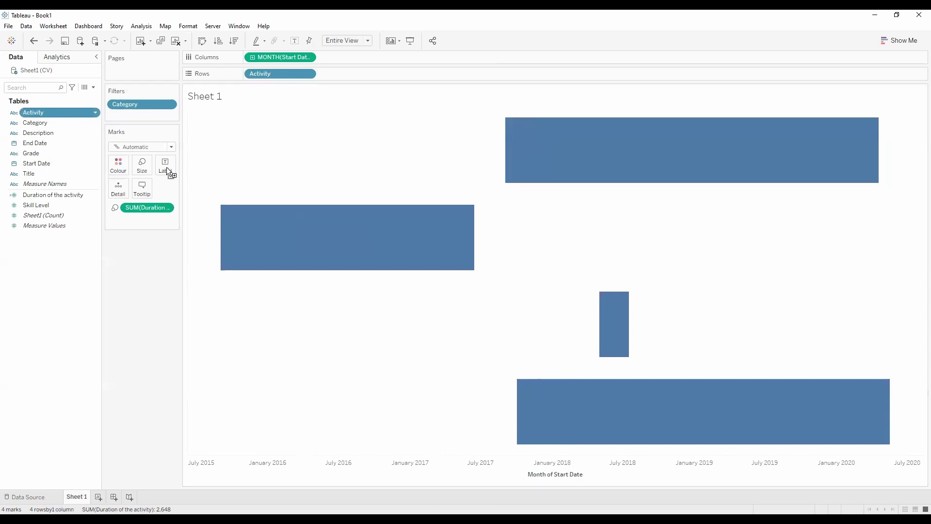
Label each bar with its Activity name, with horizontal alignment set to Centre.
drag(168, 169, 166, 169)
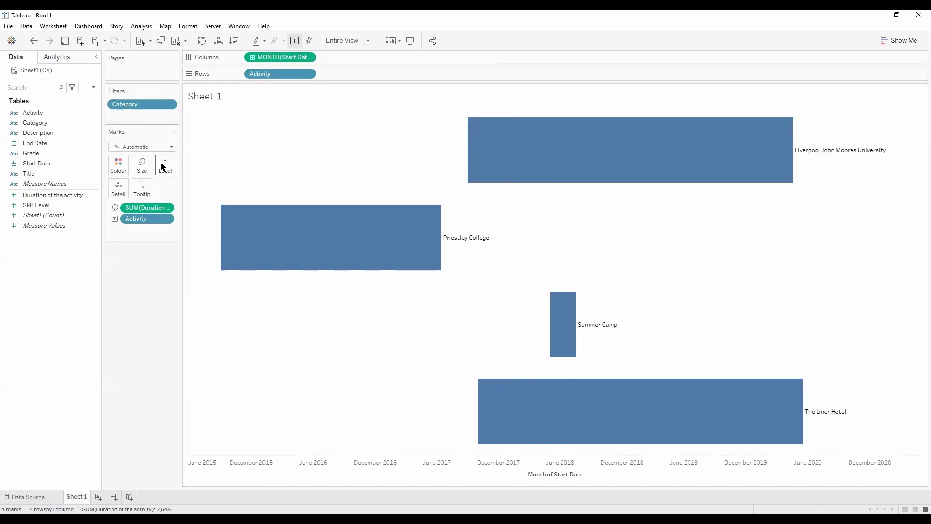
click(165, 167)
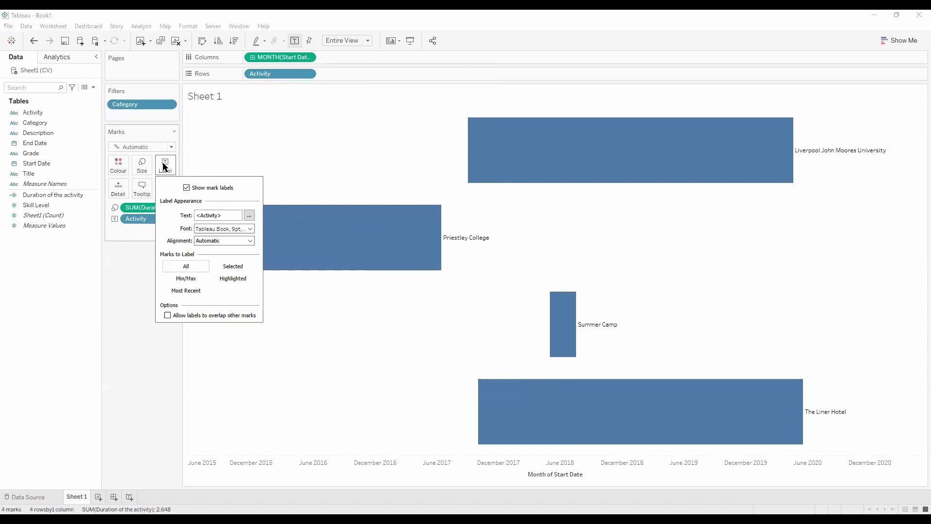
click(250, 241)
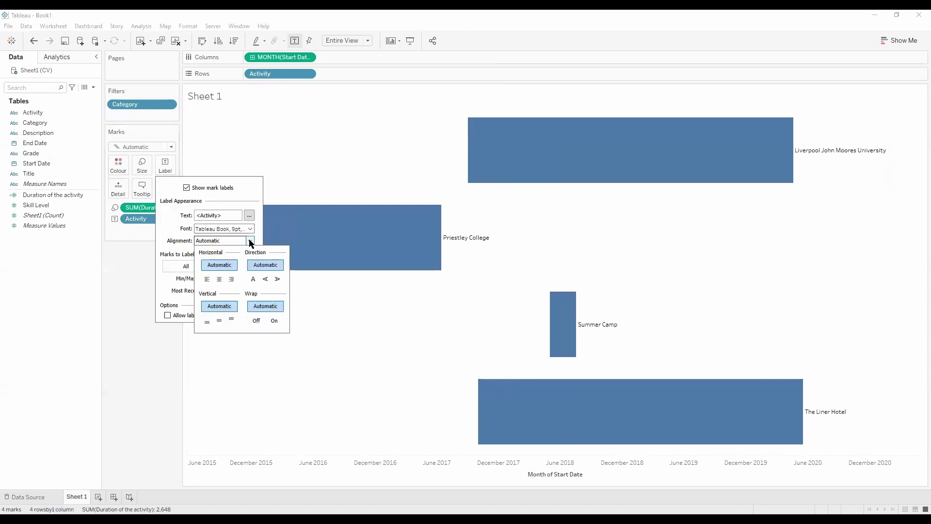
click(218, 279)
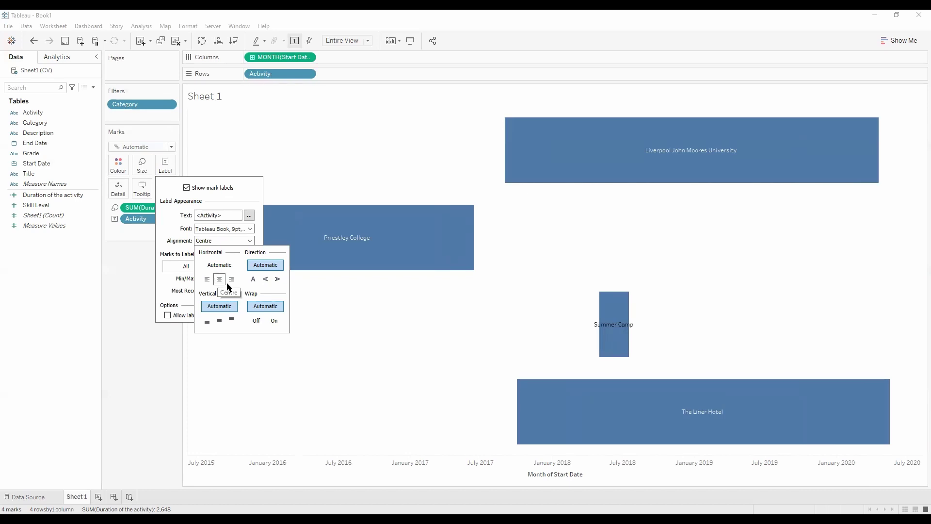
click(317, 300)
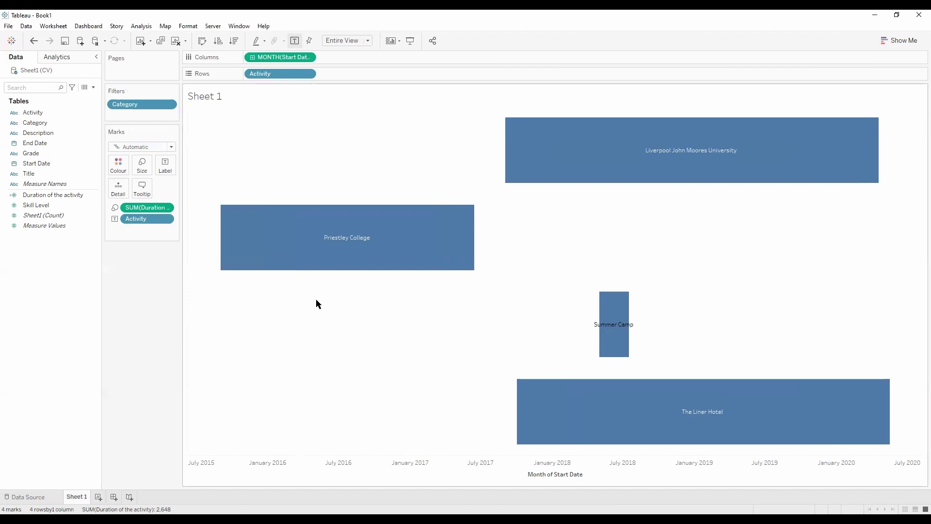